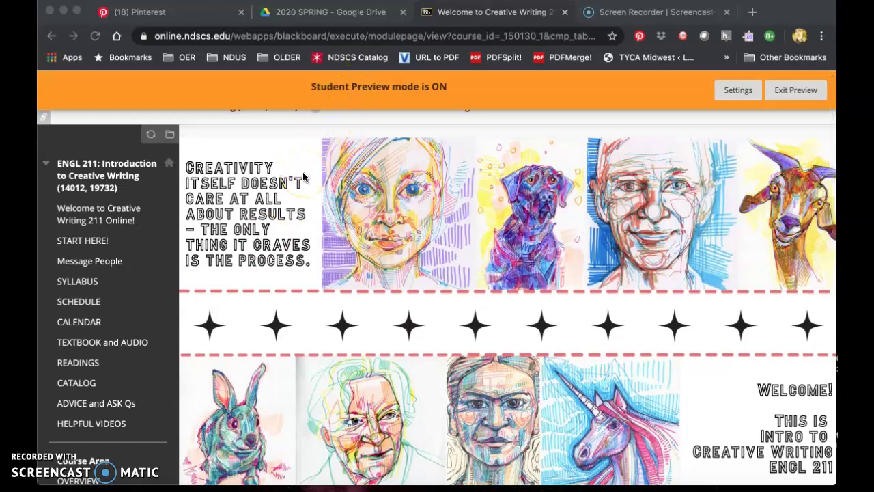
Step: Skim the Creative Writing course's welcome page and open the Week 5 Drama unit
{"action": "scroll", "coordinate": [302, 175], "scroll_direction": "down", "scroll_amount": 1}
{"action": "scroll", "coordinate": [302, 171], "scroll_direction": "up", "scroll_amount": 2}
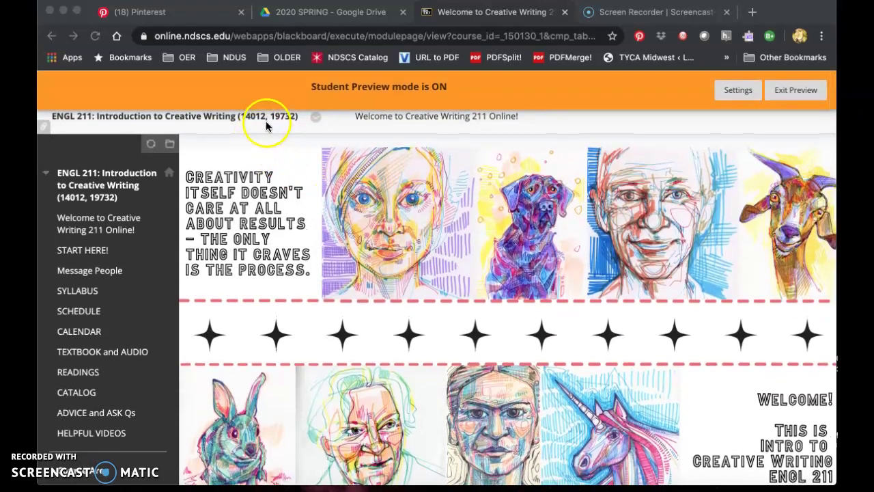
{"action": "scroll", "coordinate": [253, 206], "scroll_direction": "down", "scroll_amount": 5}
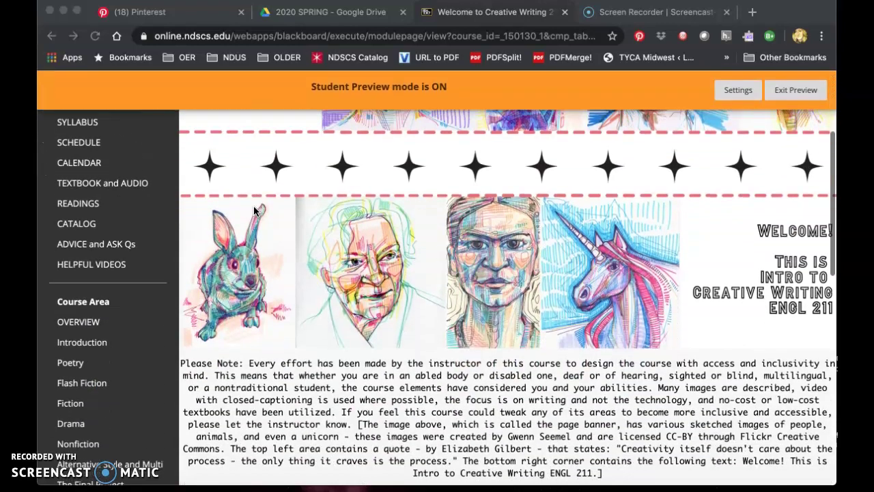
{"action": "scroll", "coordinate": [253, 210], "scroll_direction": "down", "scroll_amount": 2}
{"action": "scroll", "coordinate": [253, 210], "scroll_direction": "down", "scroll_amount": 6}
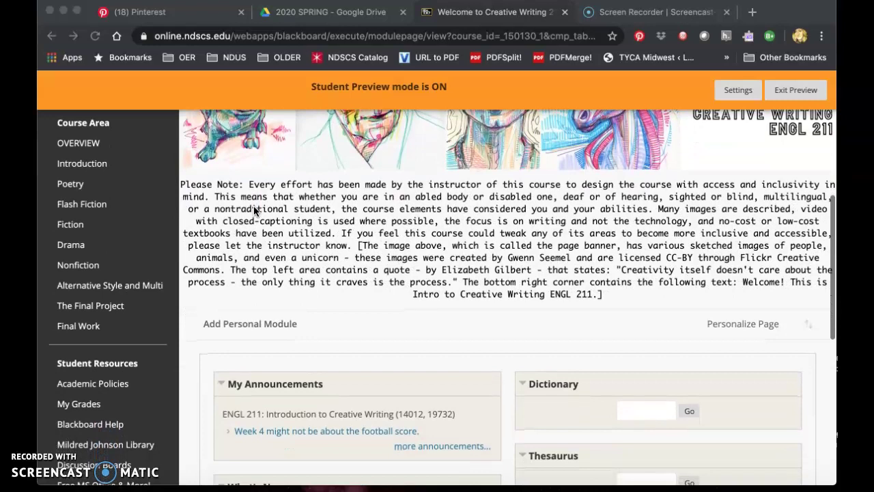
{"action": "scroll", "coordinate": [254, 210], "scroll_direction": "up", "scroll_amount": 5}
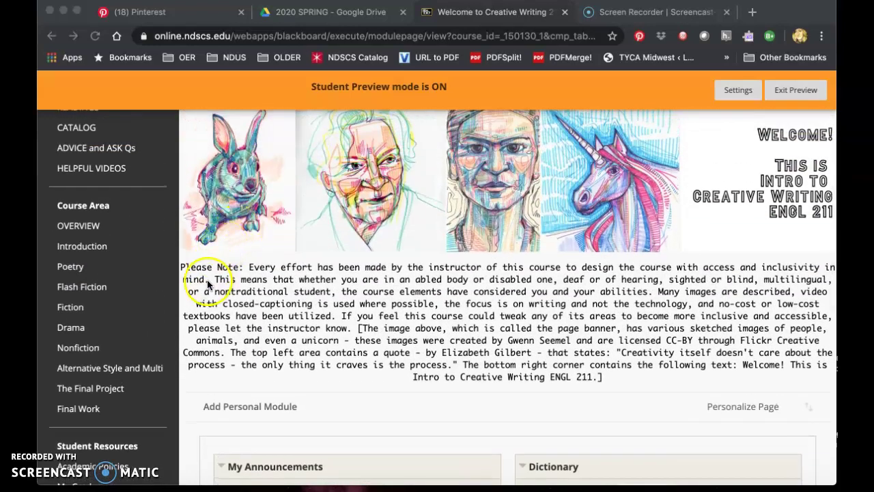
{"action": "left_click", "coordinate": [80, 331]}
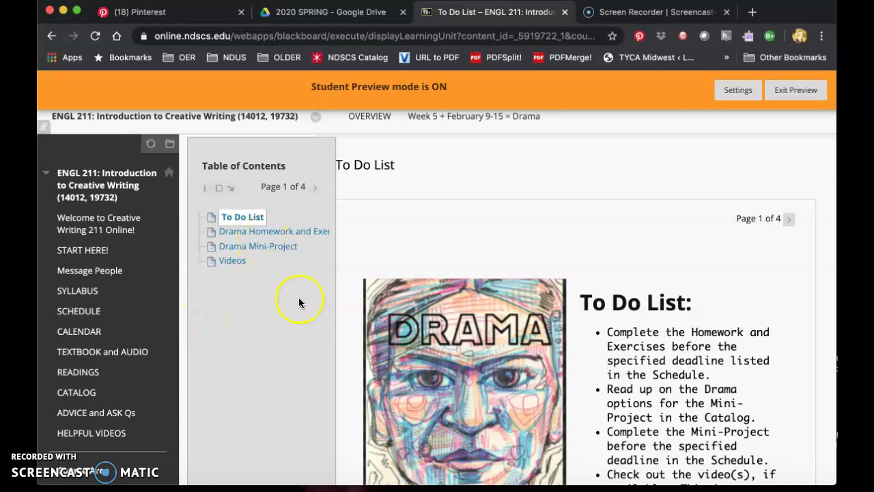
Step: Advance to the Drama Homework and Exercises page, launch its forum and start a new thread
{"action": "scroll", "coordinate": [298, 297], "scroll_direction": "down", "scroll_amount": 2}
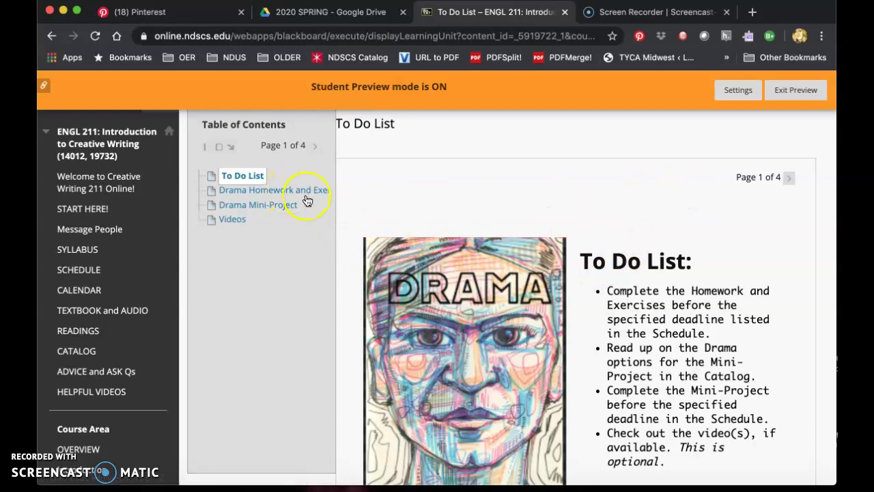
{"action": "left_click", "coordinate": [790, 181]}
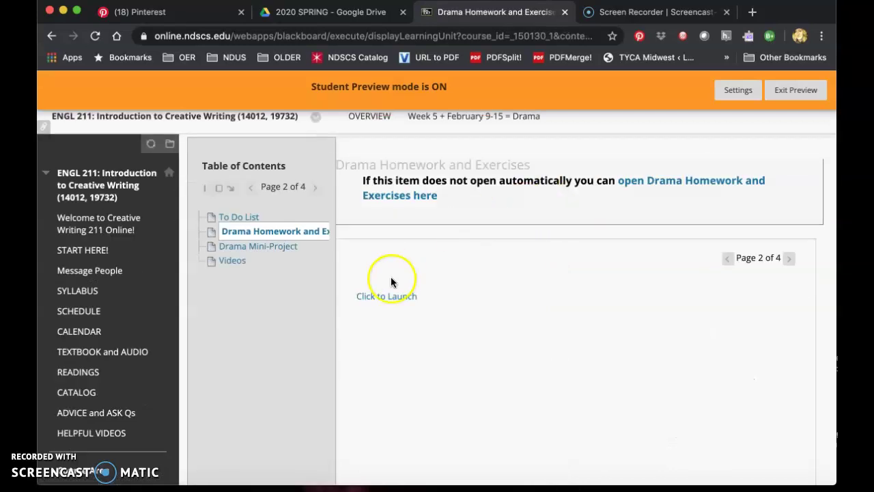
{"action": "left_click", "coordinate": [380, 296]}
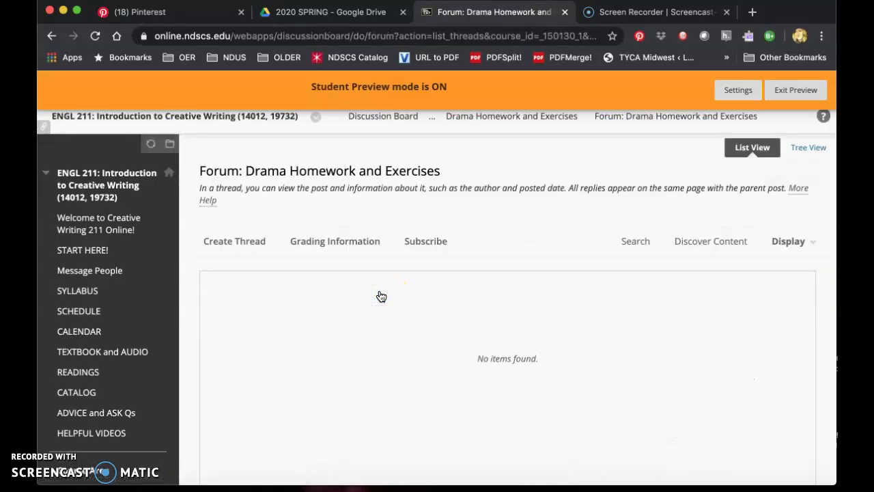
{"action": "scroll", "coordinate": [381, 296], "scroll_direction": "down", "scroll_amount": 2}
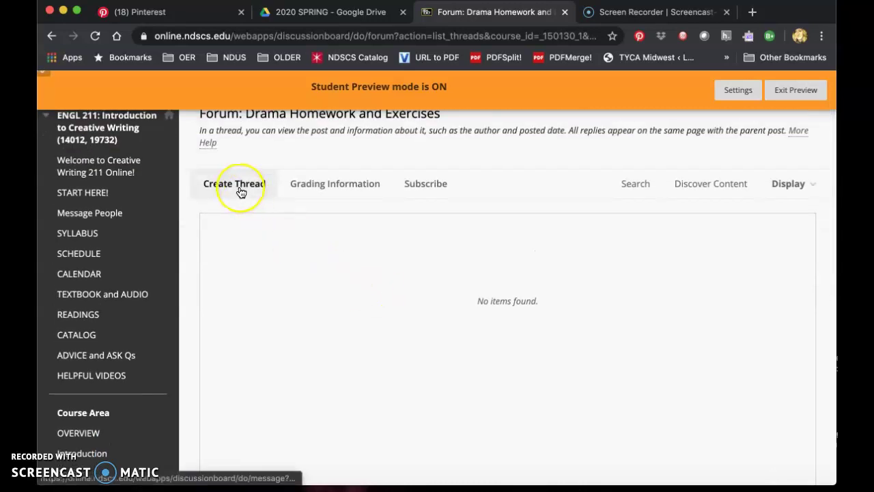
{"action": "left_click", "coordinate": [240, 191]}
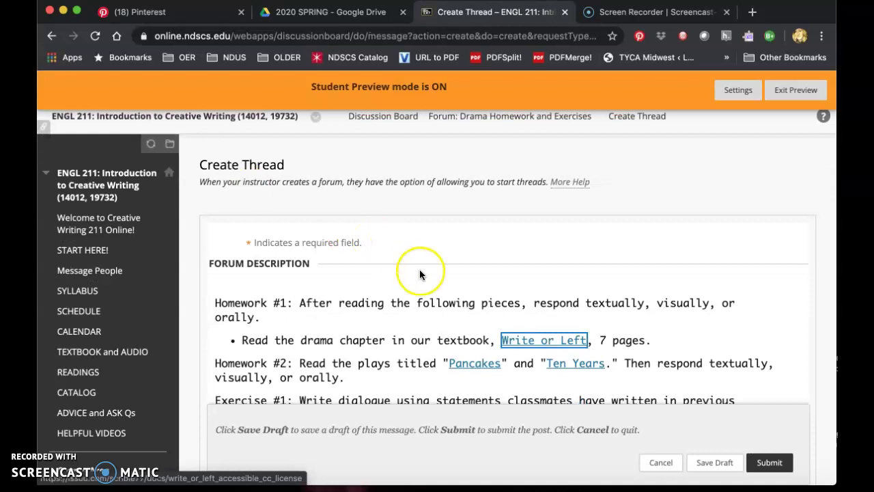
Step: Open the Write or Left textbook linked in Homework #1 and view it full screen
{"action": "scroll", "coordinate": [419, 269], "scroll_direction": "down", "scroll_amount": 2}
{"action": "scroll", "coordinate": [419, 275], "scroll_direction": "down", "scroll_amount": 2}
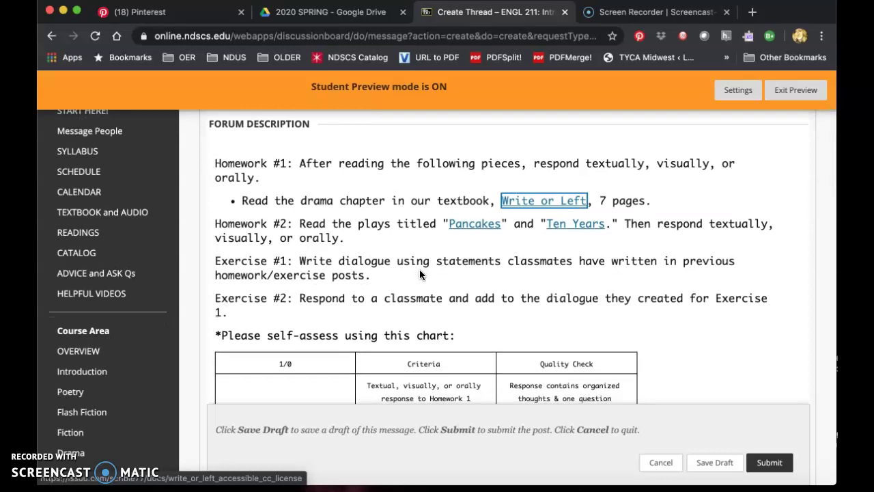
{"action": "left_click", "coordinate": [517, 204]}
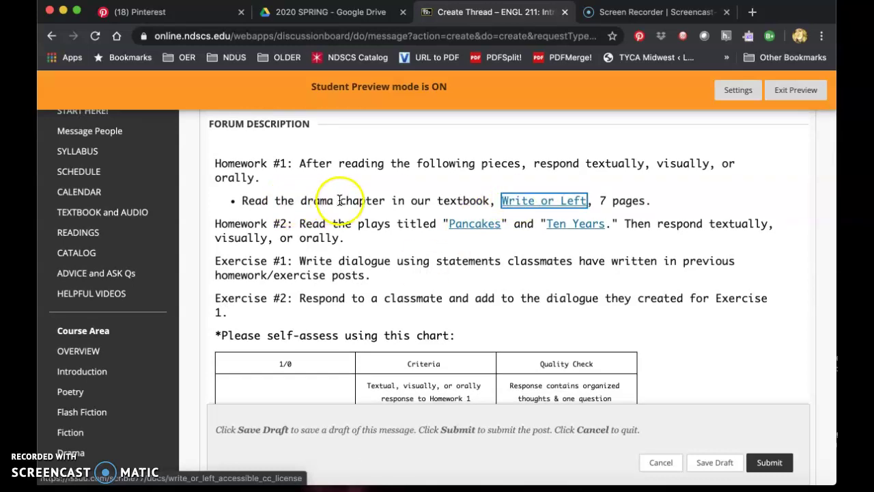
{"action": "left_click", "coordinate": [532, 202]}
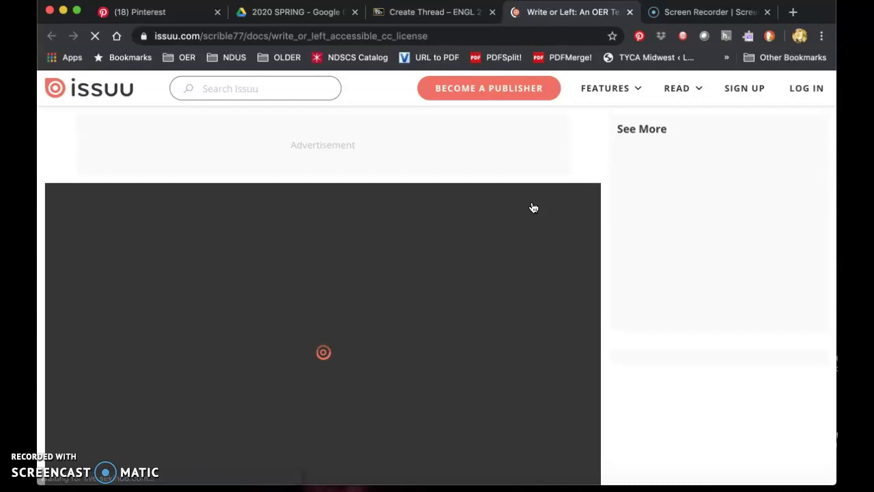
{"action": "scroll", "coordinate": [533, 207], "scroll_direction": "down", "scroll_amount": 2}
{"action": "scroll", "coordinate": [533, 208], "scroll_direction": "down", "scroll_amount": 1}
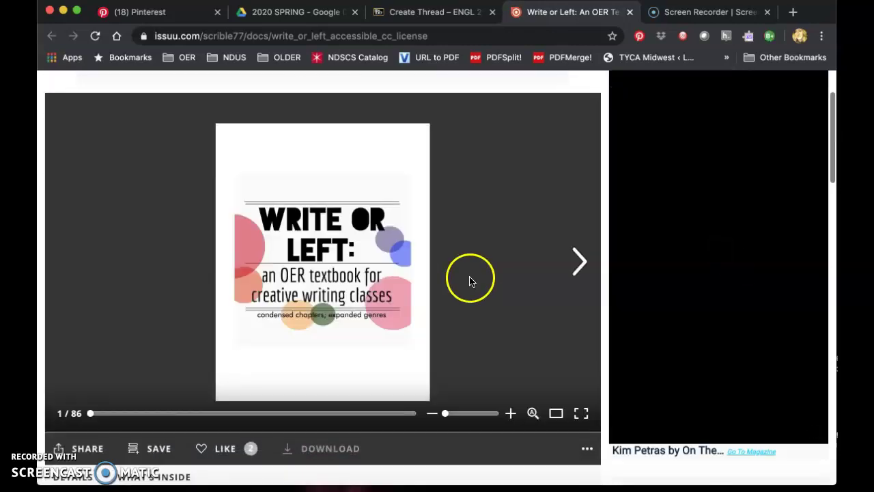
{"action": "left_click", "coordinate": [580, 413]}
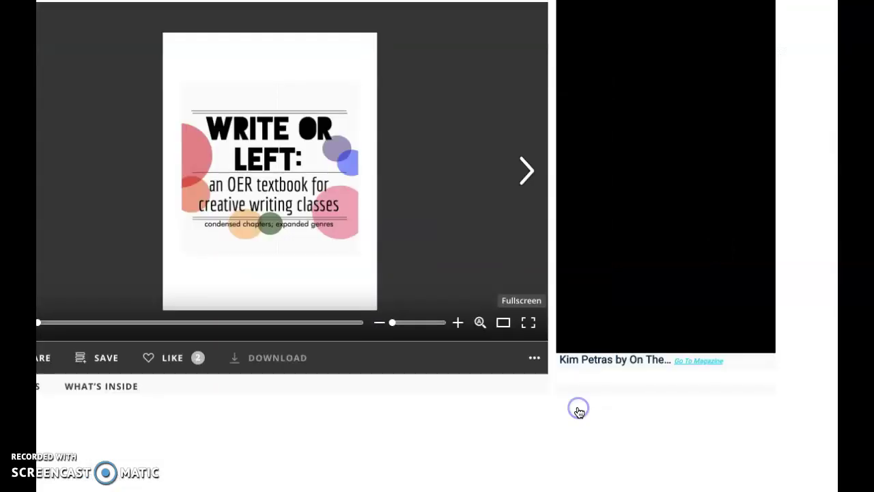
Step: Go to the drama chapter through the textbook's table of contents, and close the textbook after viewing it
{"action": "left_click", "coordinate": [829, 249]}
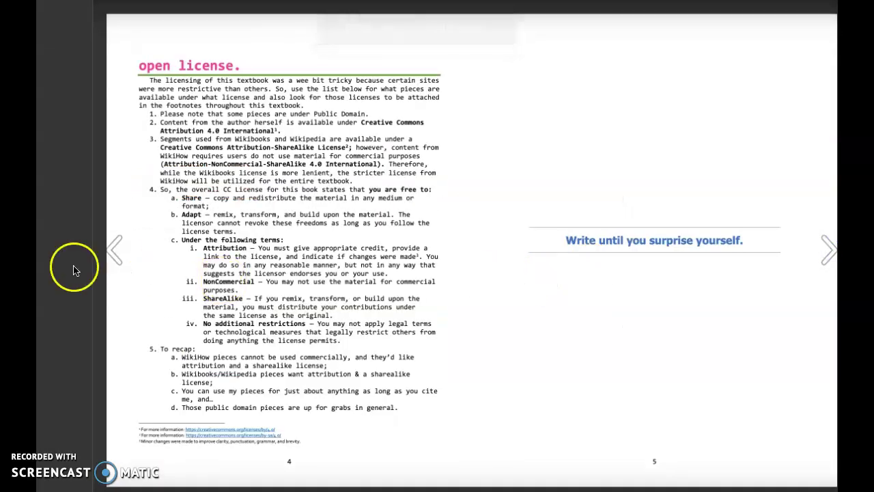
{"action": "left_click", "coordinate": [120, 250]}
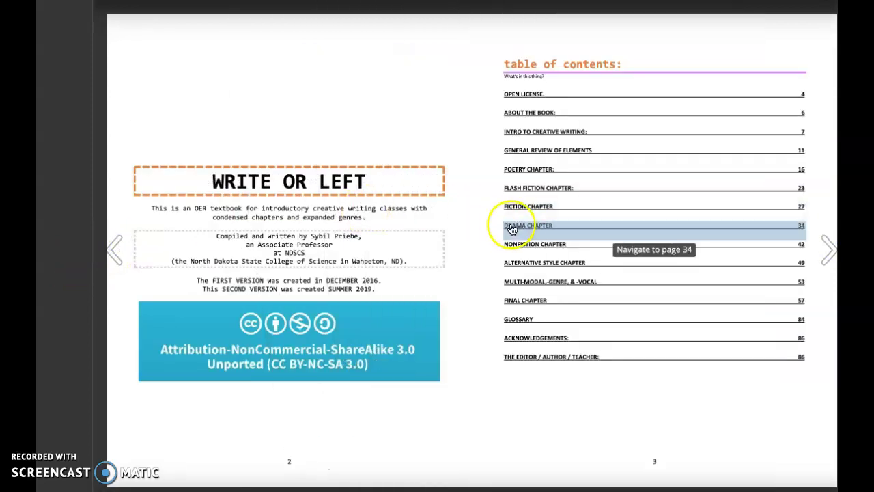
{"action": "left_click", "coordinate": [618, 227]}
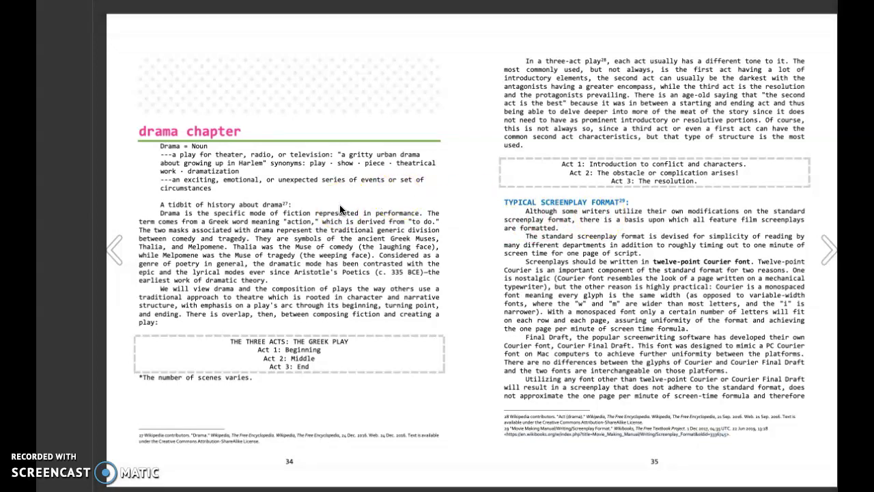
{"action": "key", "text": "Escape"}
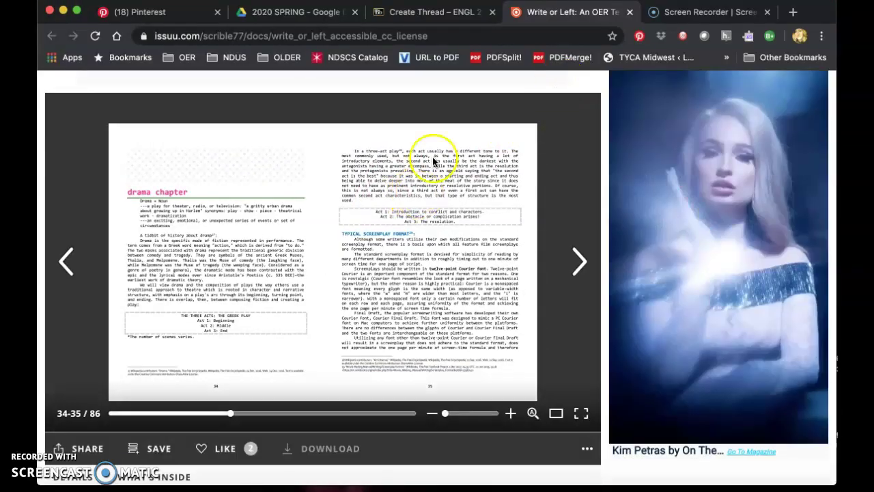
{"action": "left_click", "coordinate": [629, 12]}
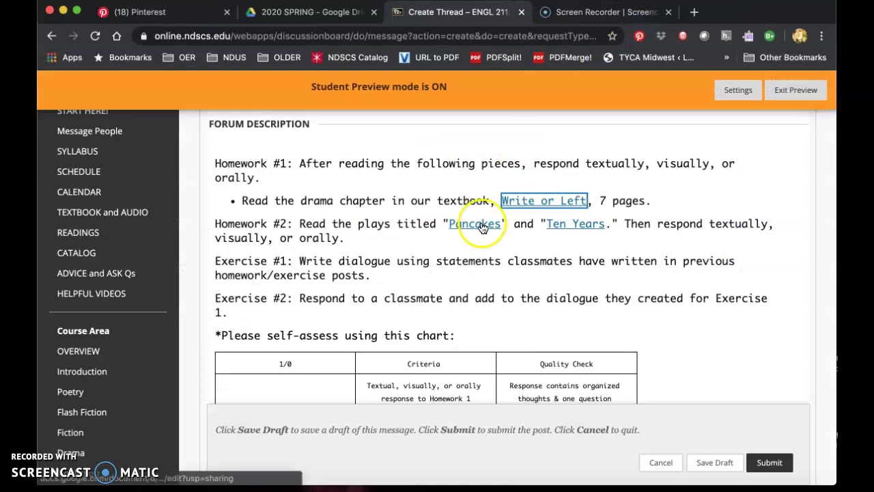
Step: Open the "Pancakes" play linked in Homework #2, skim it and return to the Create Thread page
{"action": "scroll", "coordinate": [431, 270], "scroll_direction": "down", "scroll_amount": 1}
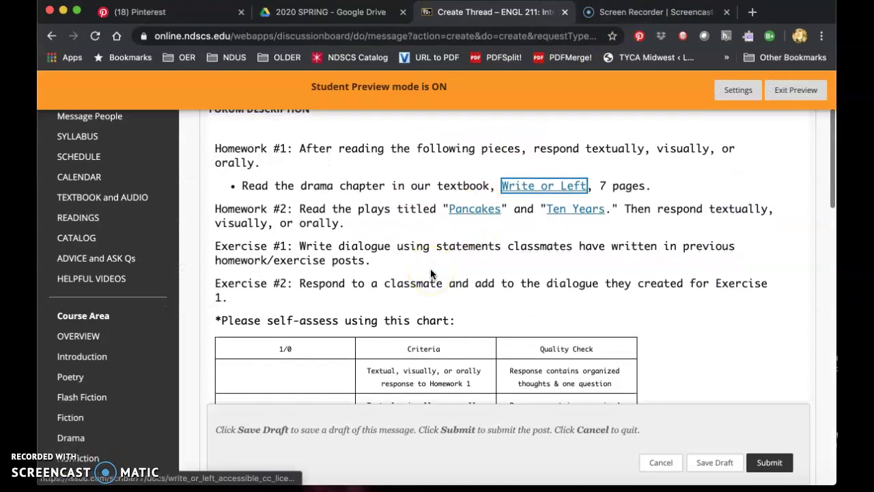
{"action": "left_click", "coordinate": [476, 208]}
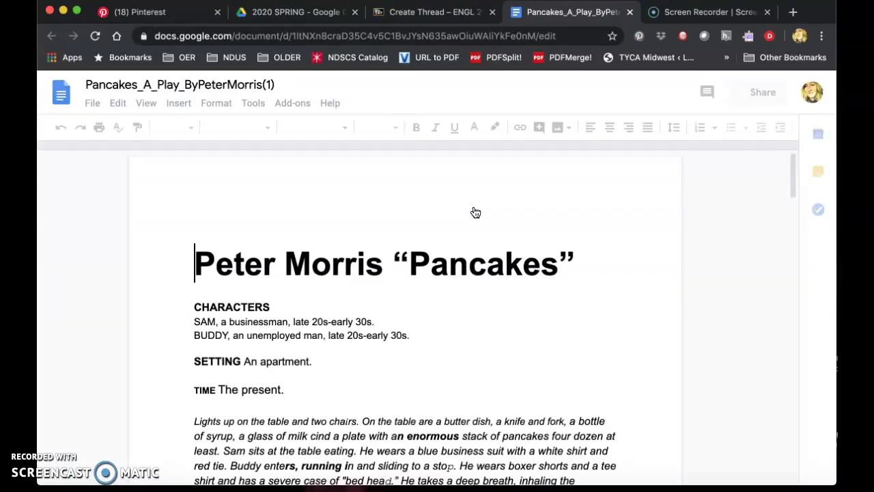
{"action": "scroll", "coordinate": [476, 212], "scroll_direction": "down", "scroll_amount": 15}
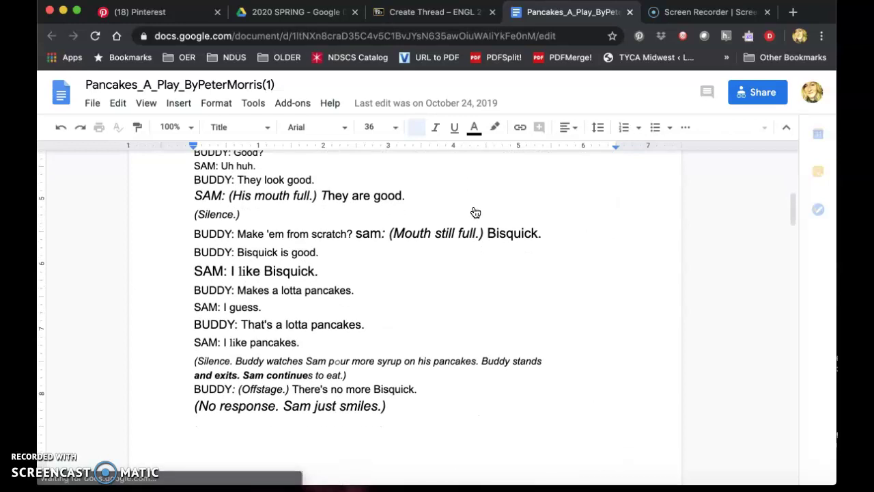
{"action": "scroll", "coordinate": [476, 213], "scroll_direction": "up", "scroll_amount": 15}
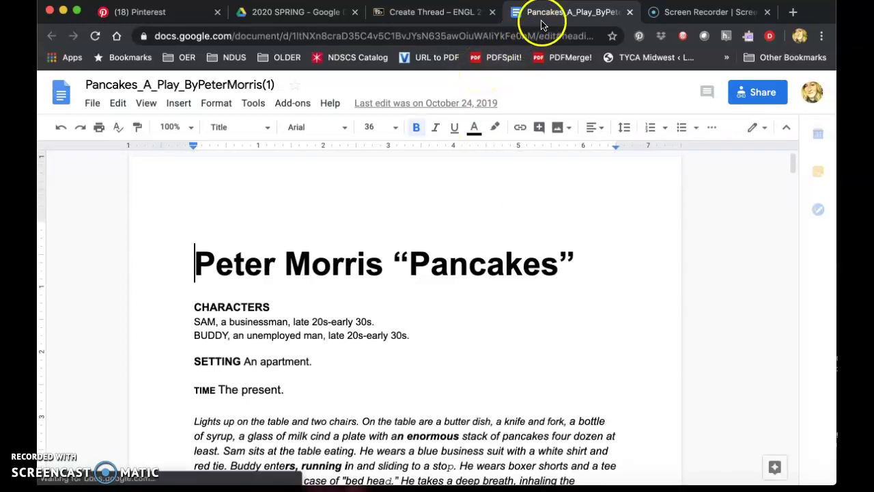
{"action": "left_click", "coordinate": [461, 13]}
{"action": "left_click", "coordinate": [474, 209]}
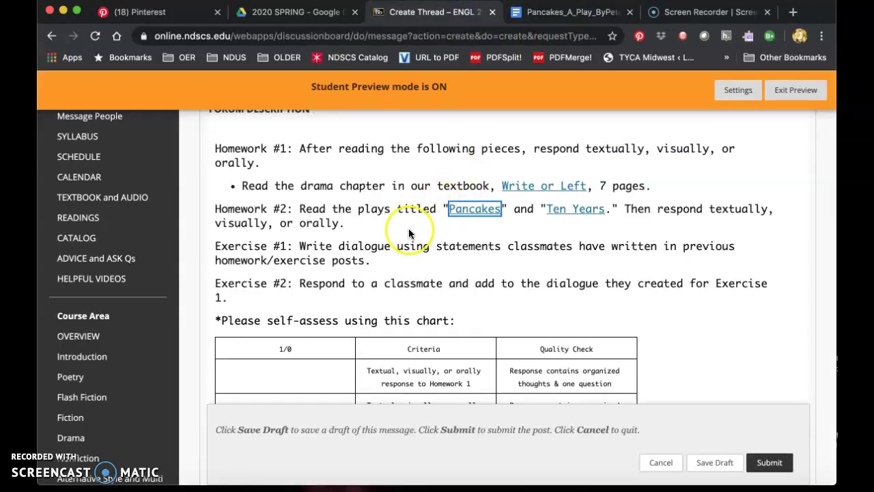
{"action": "scroll", "coordinate": [410, 234], "scroll_direction": "down", "scroll_amount": 1}
{"action": "scroll", "coordinate": [408, 228], "scroll_direction": "up", "scroll_amount": 3}
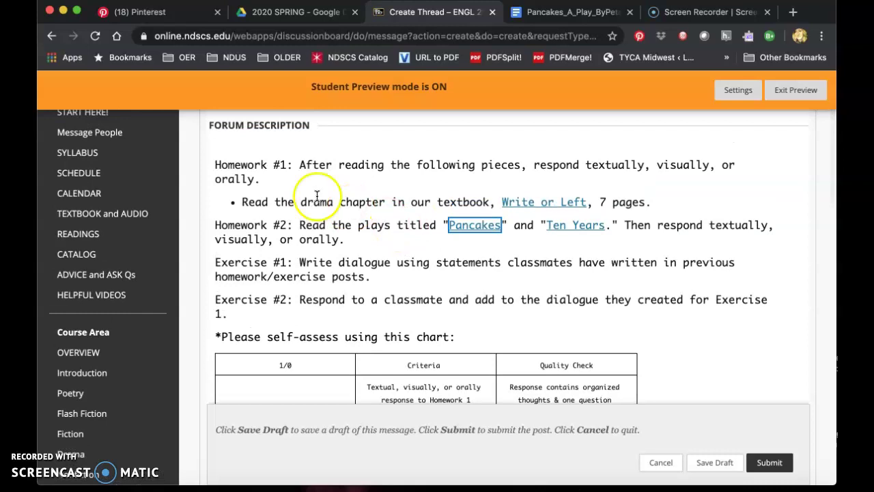
{"action": "left_click_drag", "start_coordinate": [218, 165], "coordinate": [572, 389]}
{"action": "scroll", "coordinate": [679, 352], "scroll_direction": "down", "scroll_amount": 2}
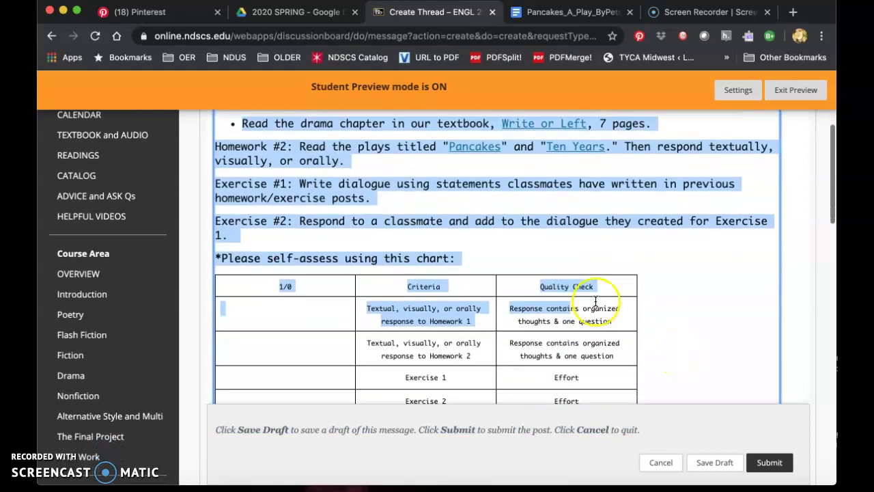
{"action": "scroll", "coordinate": [529, 269], "scroll_direction": "up", "scroll_amount": 1}
{"action": "scroll", "coordinate": [480, 239], "scroll_direction": "up", "scroll_amount": 1}
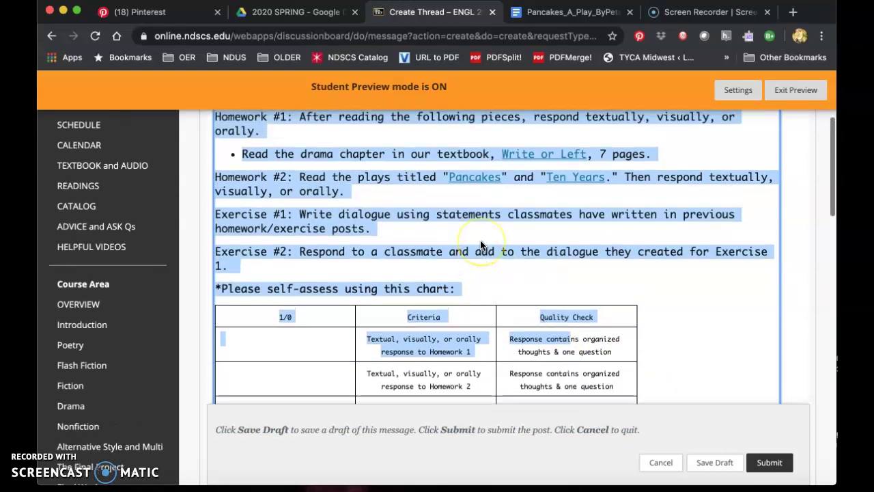
{"action": "left_click", "coordinate": [342, 145]}
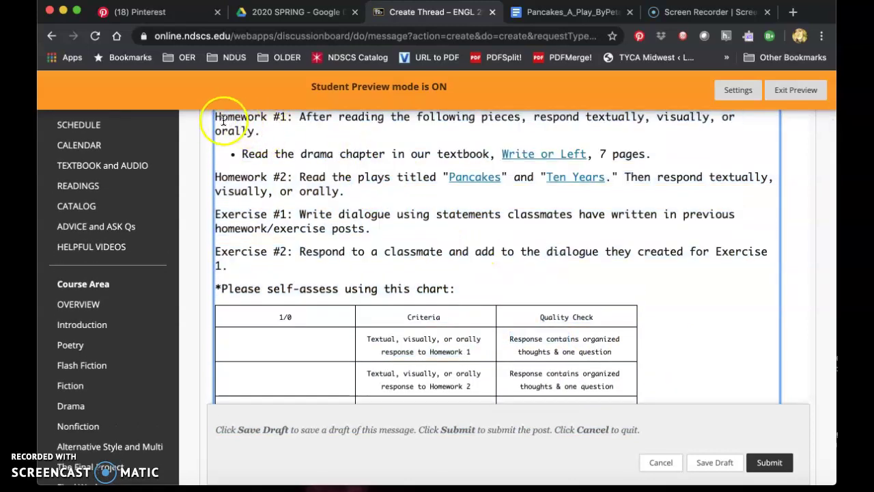
Step: Copy the forum description from Homework #1 through the end of the self-assessment chart
{"action": "left_click_drag", "start_coordinate": [215, 113], "coordinate": [385, 229]}
{"action": "key", "text": "super+c"}
{"action": "left_click", "coordinate": [335, 148]}
{"action": "left_click_drag", "start_coordinate": [217, 115], "coordinate": [653, 391]}
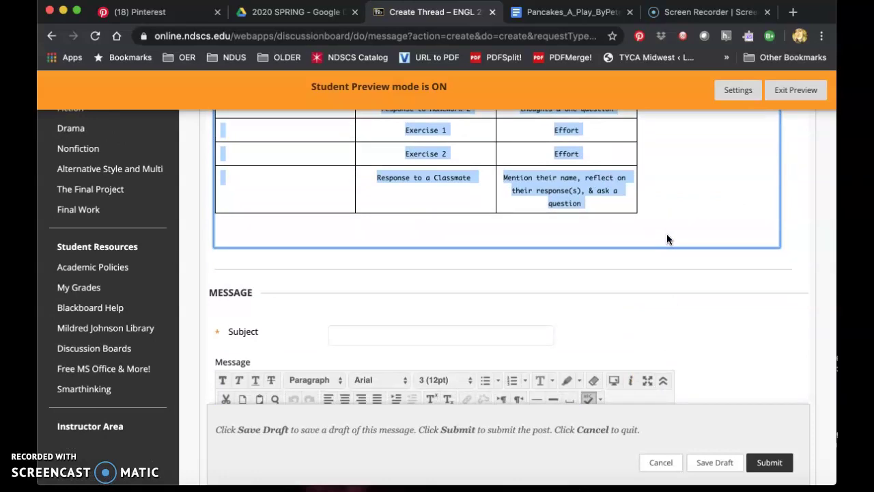
Step: Enter "Testing." as the new thread's subject
{"action": "scroll", "coordinate": [638, 271], "scroll_direction": "down", "scroll_amount": 3}
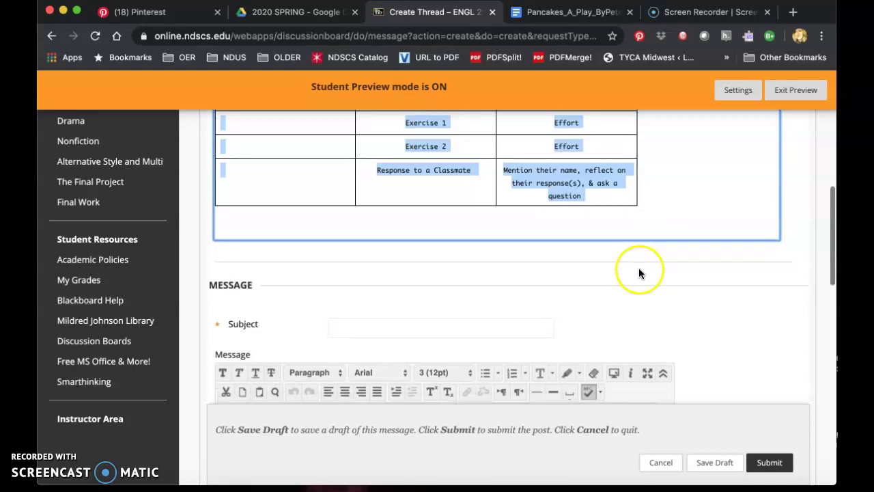
{"action": "left_click", "coordinate": [540, 243]}
{"action": "type", "text": "Testing."}
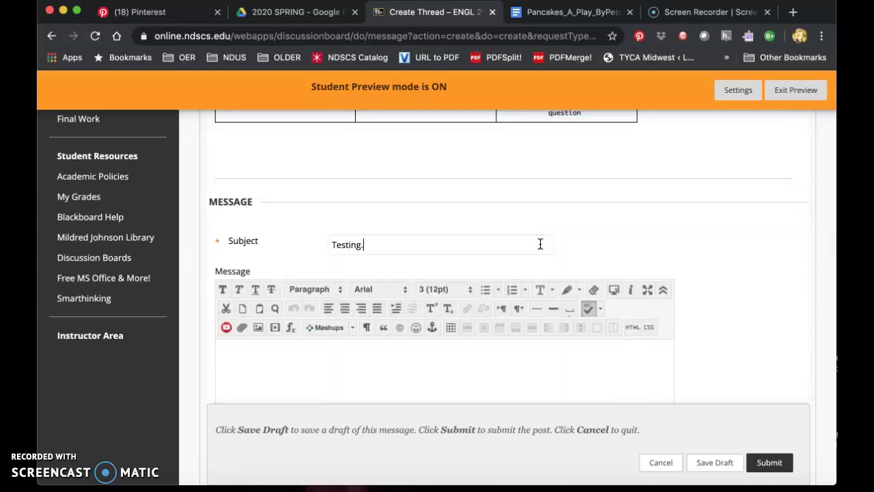
Step: Paste the copied homework and exercise instructions into the thread's message body
{"action": "scroll", "coordinate": [687, 248], "scroll_direction": "down", "scroll_amount": 4}
{"action": "left_click", "coordinate": [585, 244]}
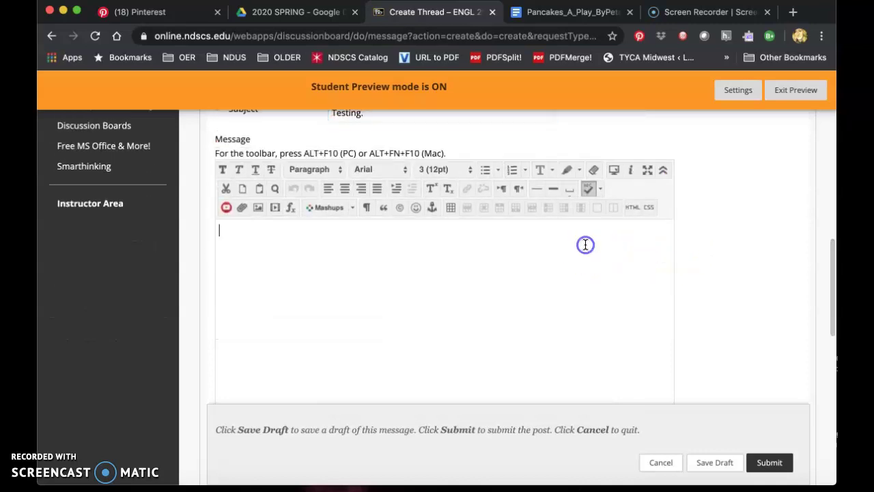
{"action": "key", "text": "super+v"}
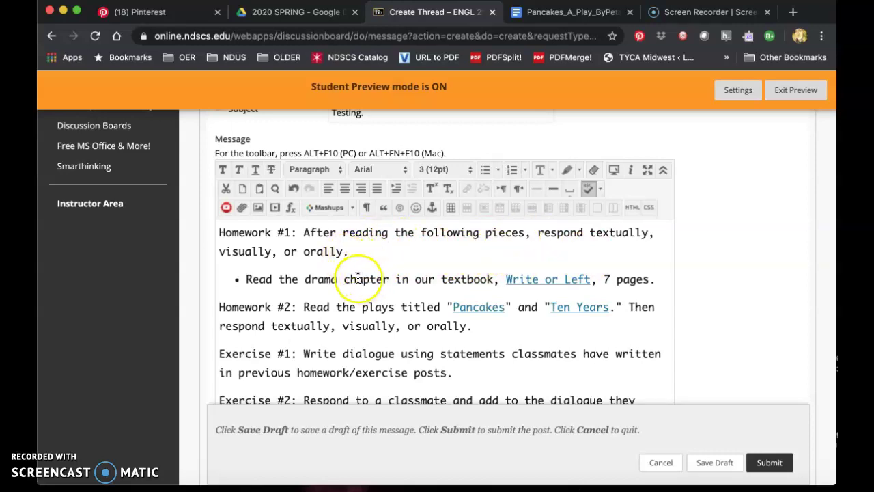
Step: Replace the Homework #1 instructions with "The drama chapter taught me..." and the Homework #2 instructions with "Those plays were..."
{"action": "left_click_drag", "start_coordinate": [656, 279], "coordinate": [456, 261]}
{"action": "left_click_drag", "start_coordinate": [346, 249], "coordinate": [306, 235]}
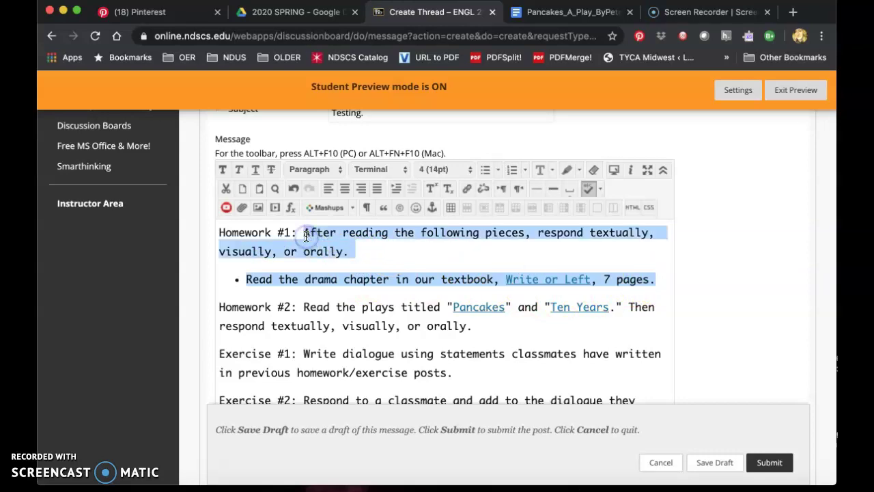
{"action": "type", "text": "The drama chapter taught me..."}
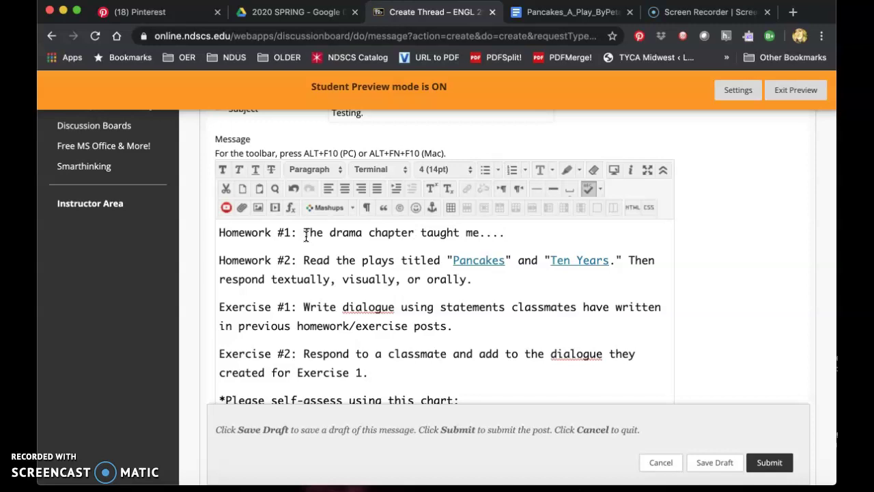
{"action": "left_click_drag", "start_coordinate": [471, 279], "coordinate": [307, 261]}
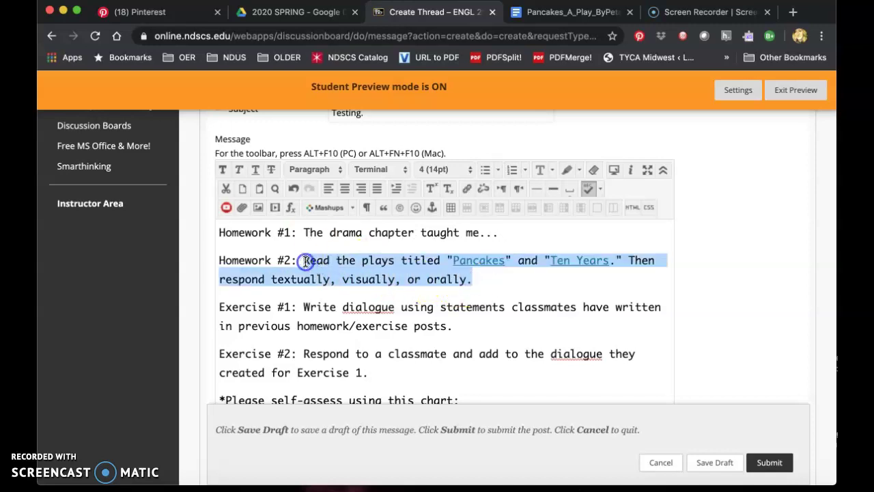
{"action": "type", "text": "Ths"}
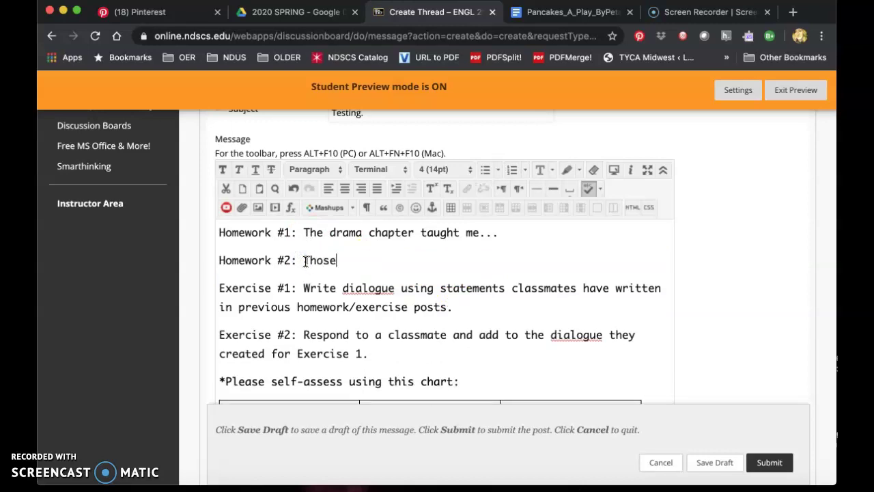
{"action": "left_click", "coordinate": [393, 284]}
{"action": "scroll", "coordinate": [392, 287], "scroll_direction": "down", "scroll_amount": 1}
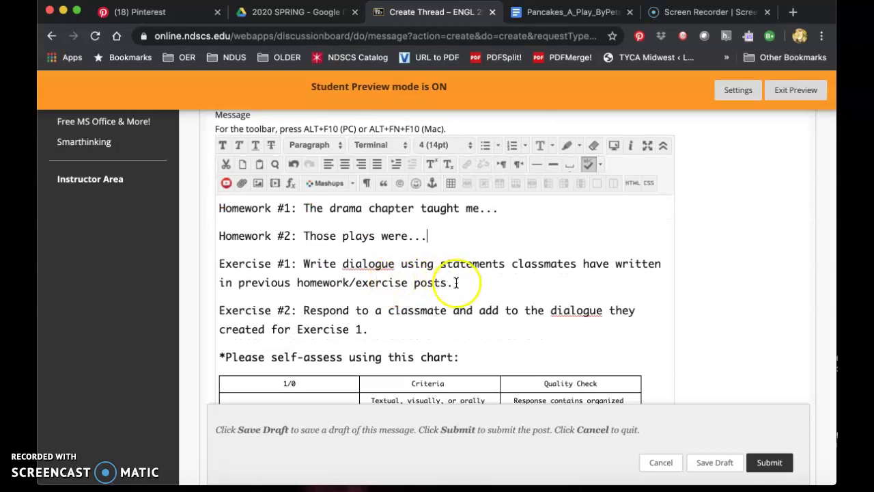
Step: Replace the Exercise #1 instructions with two dialogue lines: a question about not coming to the party, and "I'm sick of people," he said
{"action": "left_click_drag", "start_coordinate": [453, 283], "coordinate": [412, 283]}
{"action": "left_click", "coordinate": [429, 286]}
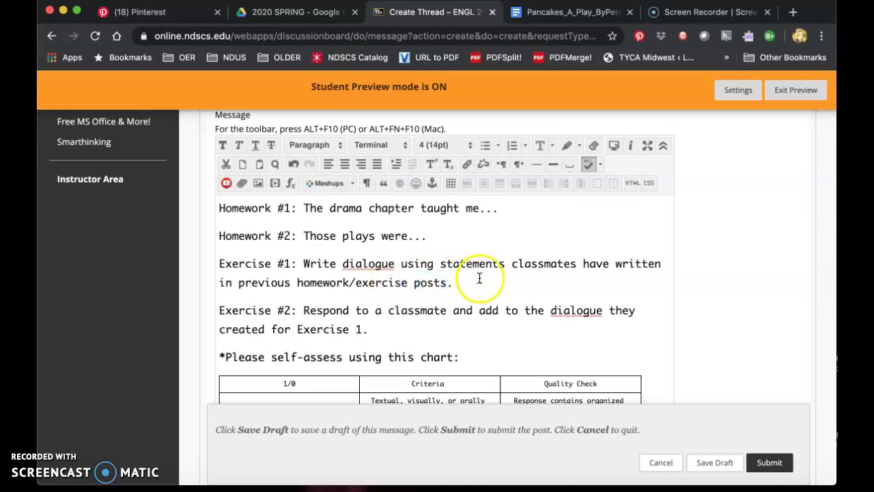
{"action": "scroll", "coordinate": [547, 271], "scroll_direction": "down", "scroll_amount": 1}
{"action": "left_click_drag", "start_coordinate": [468, 253], "coordinate": [312, 237]}
{"action": "key", "text": "BackSpace"}
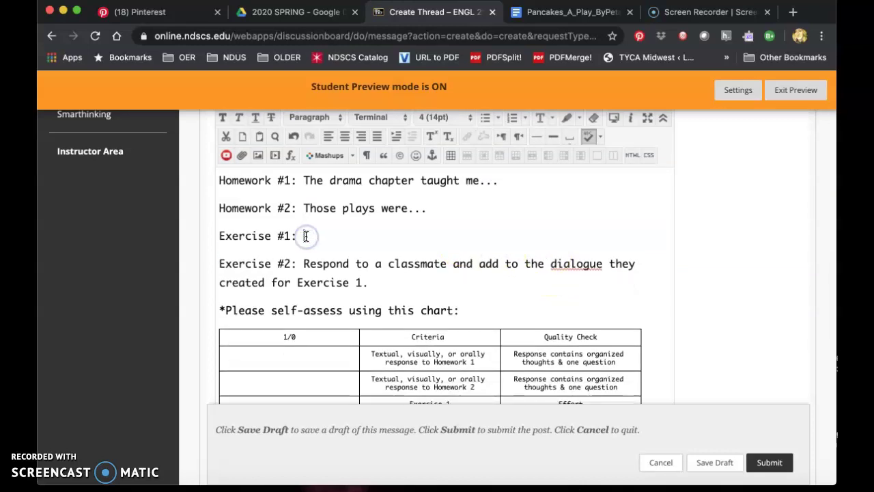
{"action": "key", "text": "Return"}
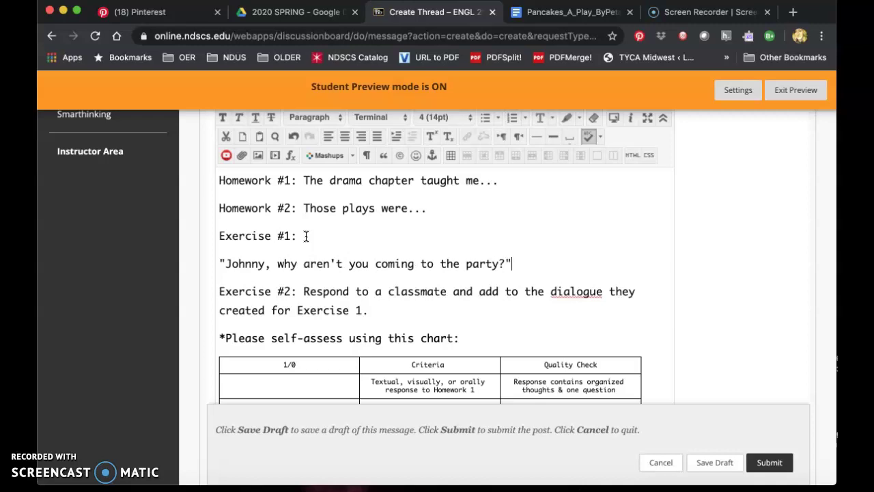
{"action": "type", "text": "d."}
{"action": "key", "text": "Return"}
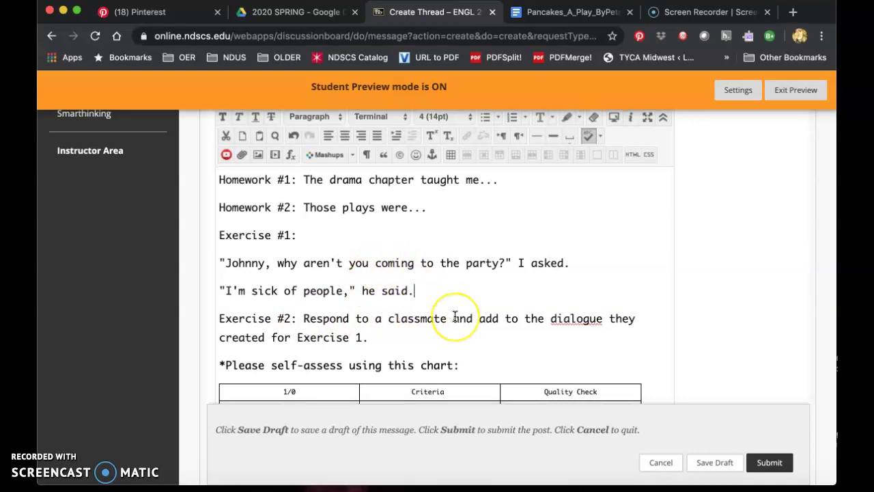
Step: Replace the Exercise #2 instructions in the message with "[did that in another post]"
{"action": "scroll", "coordinate": [454, 317], "scroll_direction": "down", "scroll_amount": 2}
{"action": "left_click_drag", "start_coordinate": [386, 284], "coordinate": [304, 266]}
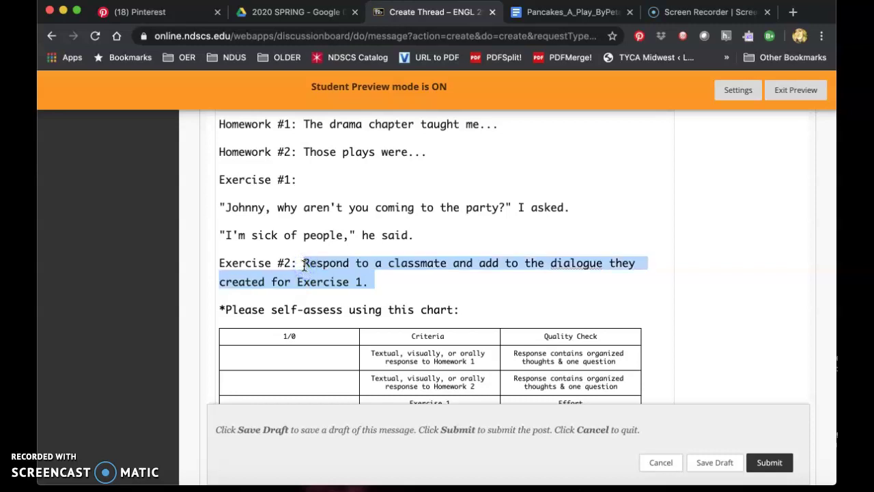
{"action": "key", "text": "BackSpace"}
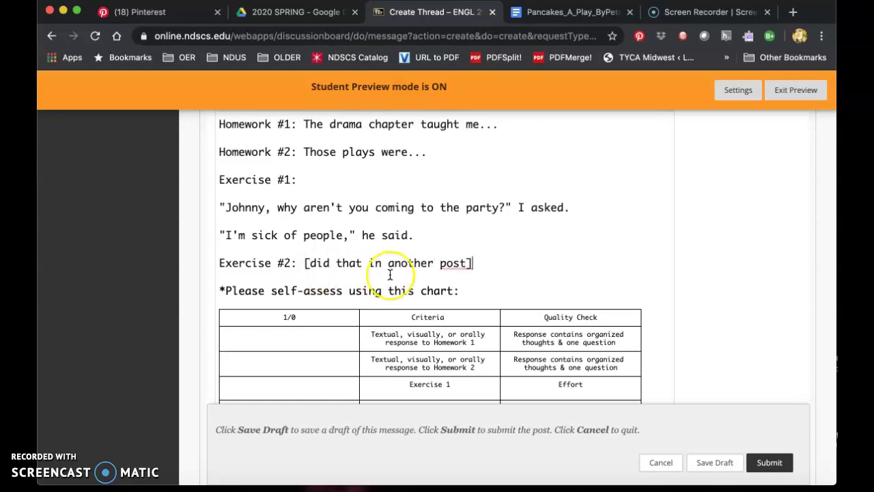
Step: Enter 1 in all five rows of the self-assessment chart's 1/0 column, and cancel the thread
{"action": "scroll", "coordinate": [388, 273], "scroll_direction": "down", "scroll_amount": 3}
{"action": "left_click", "coordinate": [348, 264]}
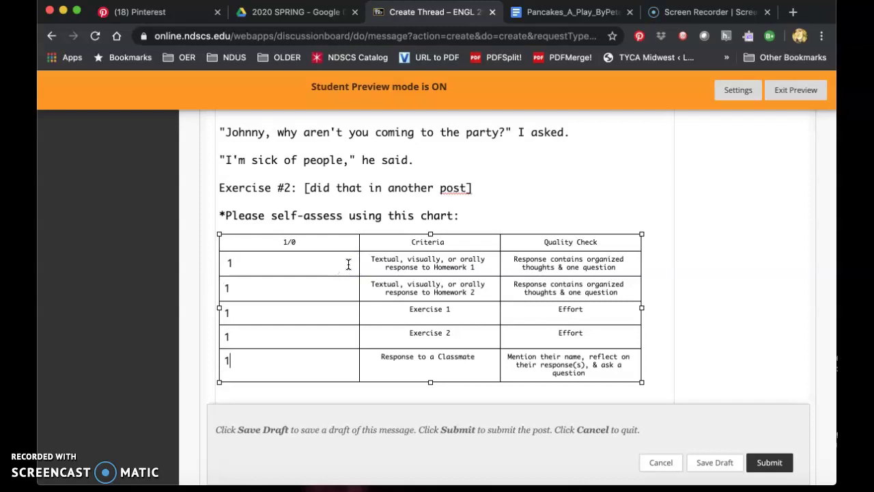
{"action": "left_click", "coordinate": [336, 254]}
{"action": "left_click", "coordinate": [659, 463]}
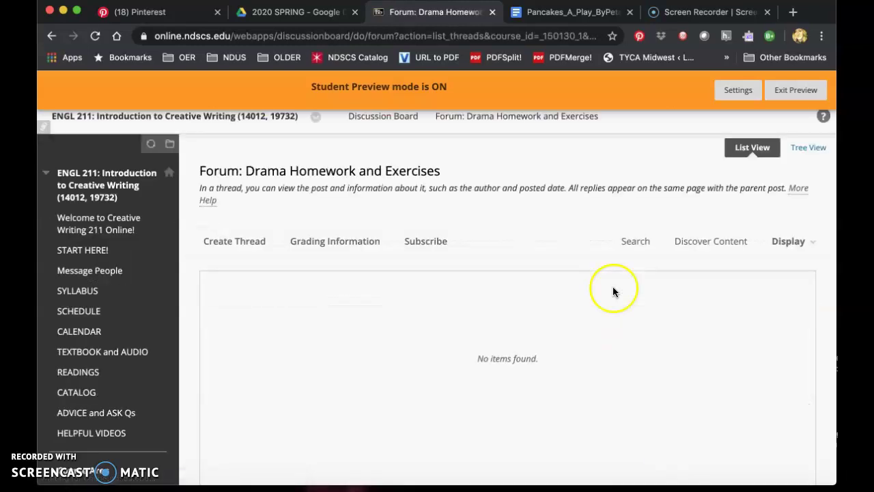
Step: Go to the course's Drama unit and open the Drama Mini-Project assignment
{"action": "scroll", "coordinate": [314, 270], "scroll_direction": "down", "scroll_amount": 3}
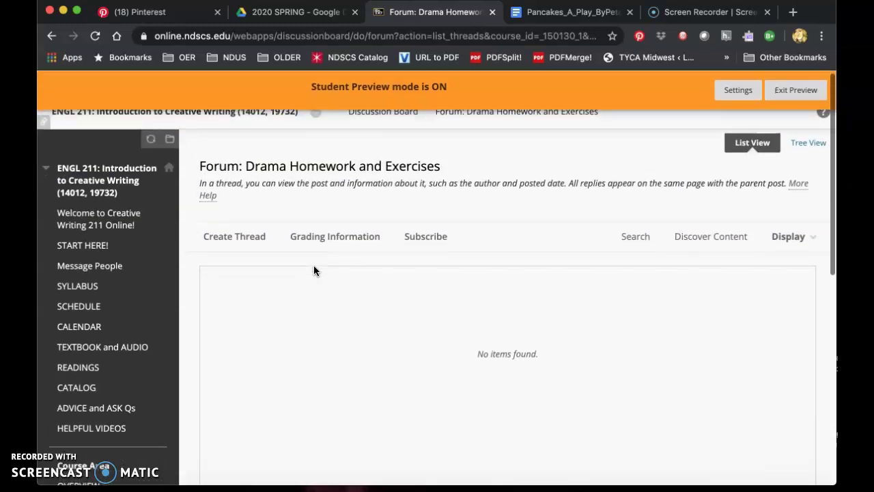
{"action": "scroll", "coordinate": [314, 269], "scroll_direction": "down", "scroll_amount": 4}
{"action": "left_click", "coordinate": [71, 349]}
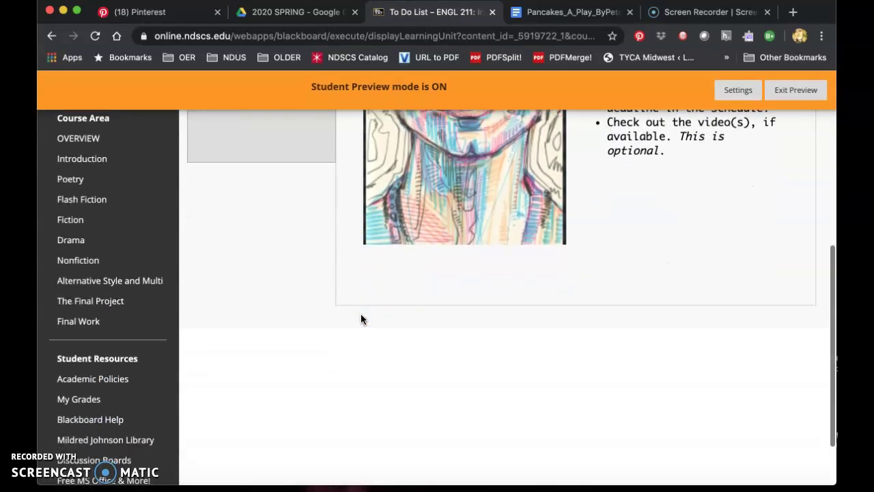
{"action": "left_click", "coordinate": [261, 227]}
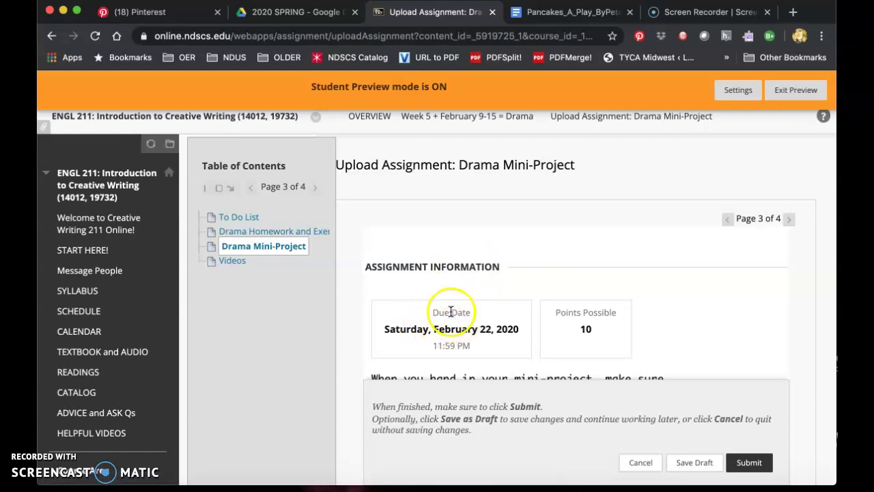
Step: Open the mini-project catalog linked in the assignment, examine the drama mini-project options and return to the assignment page
{"action": "scroll", "coordinate": [451, 309], "scroll_direction": "down", "scroll_amount": 5}
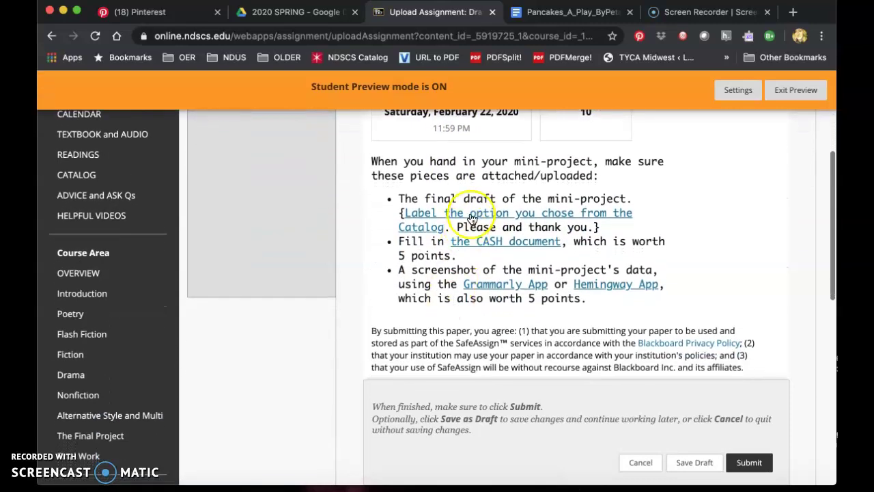
{"action": "left_click", "coordinate": [473, 217]}
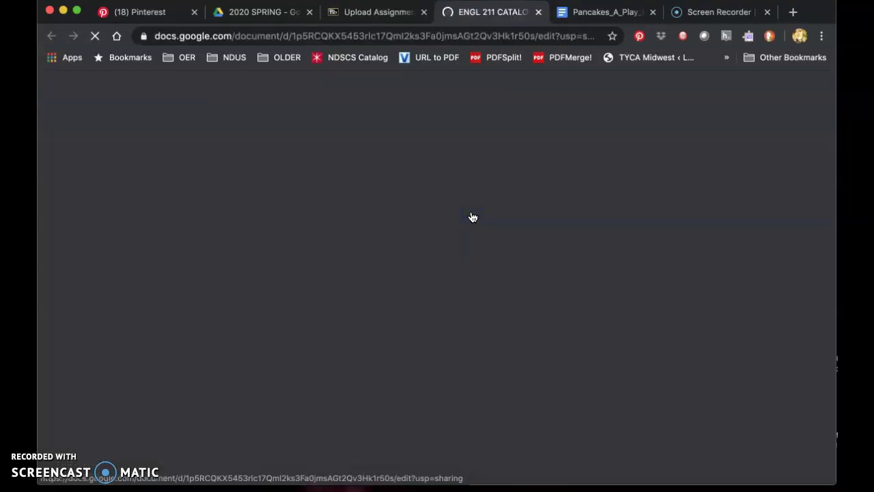
{"action": "scroll", "coordinate": [470, 236], "scroll_direction": "down", "scroll_amount": 6}
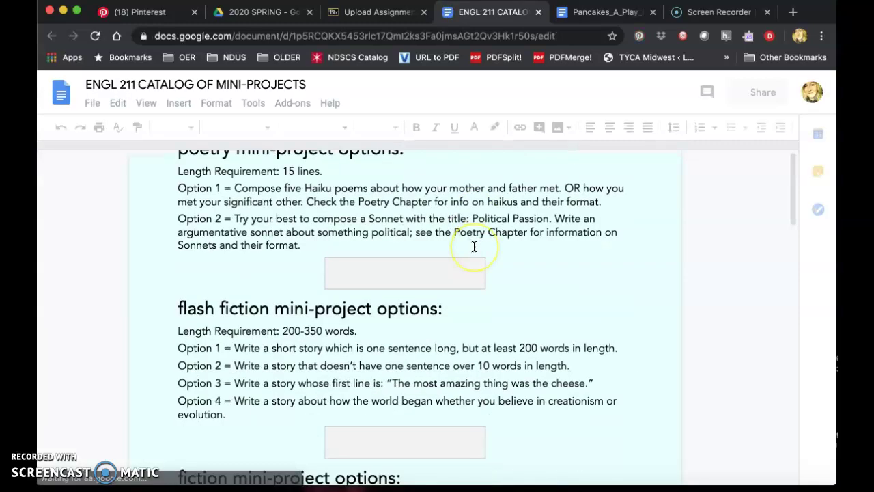
{"action": "scroll", "coordinate": [472, 246], "scroll_direction": "down", "scroll_amount": 5}
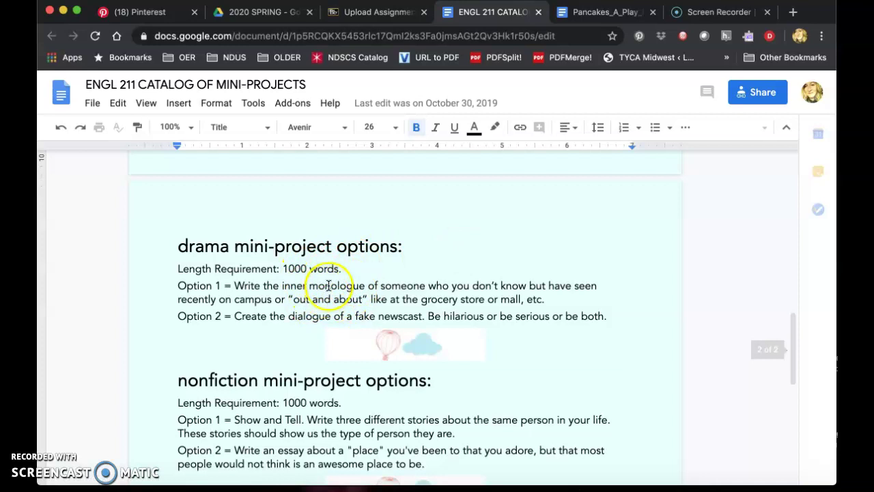
{"action": "left_click", "coordinate": [368, 12]}
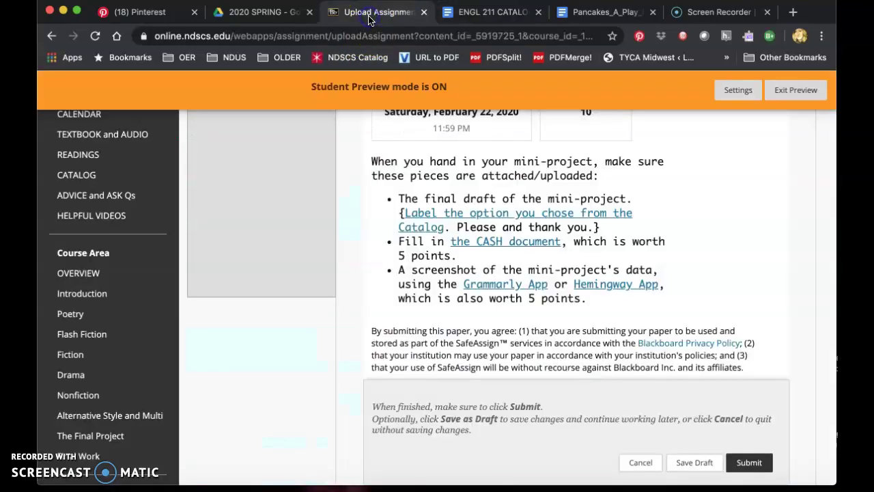
Step: Open the CASH document linked in the assignment, skim its instructions, blank rubric and sample criteria, and return to the assignment page
{"action": "left_click", "coordinate": [494, 242]}
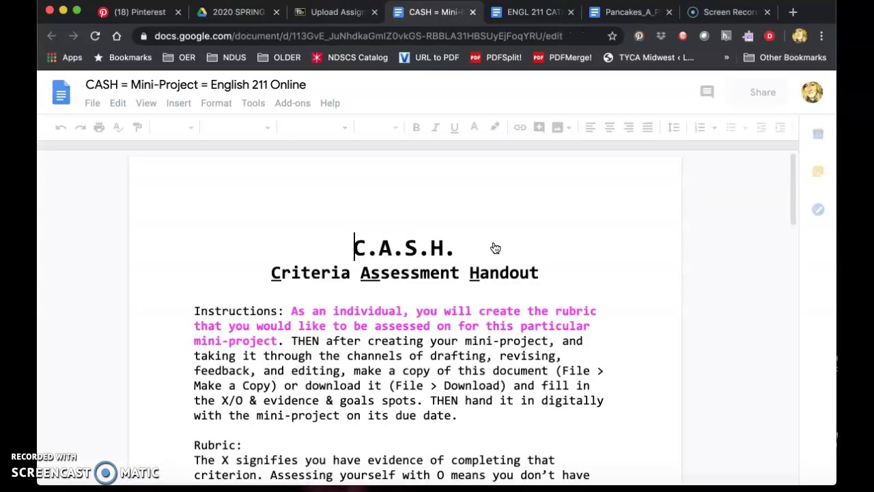
{"action": "scroll", "coordinate": [495, 247], "scroll_direction": "down", "scroll_amount": 10}
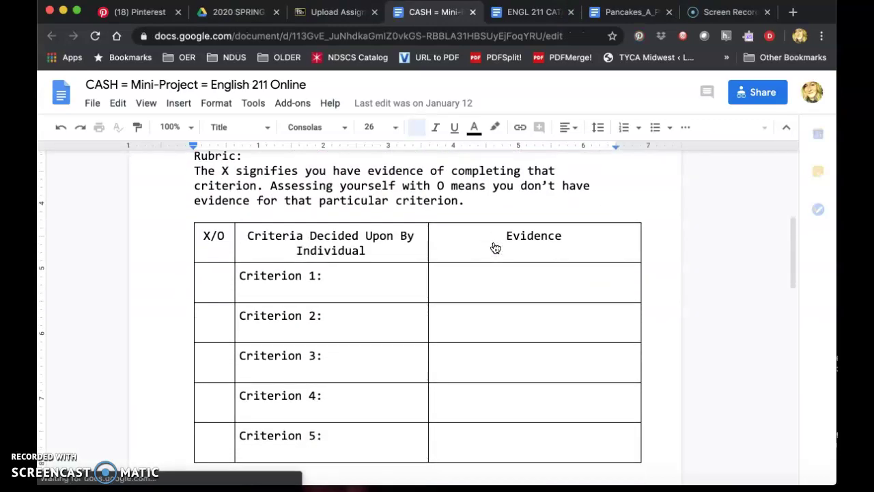
{"action": "scroll", "coordinate": [495, 247], "scroll_direction": "down", "scroll_amount": 5}
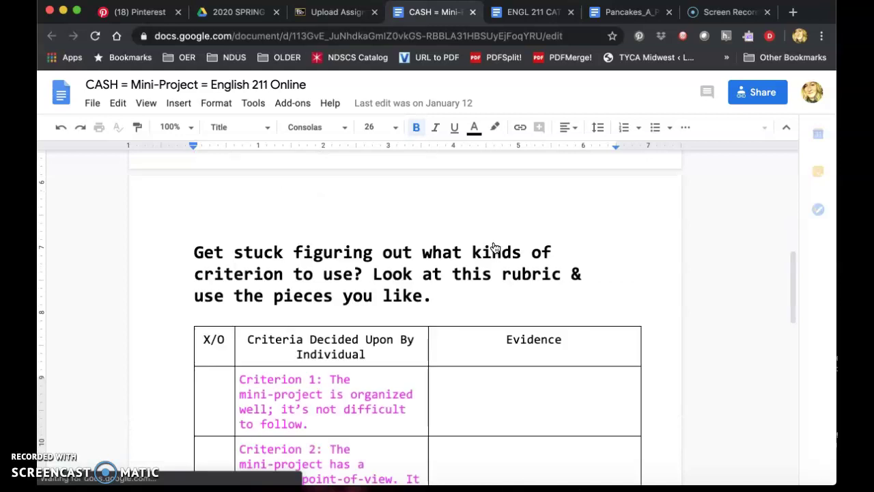
{"action": "scroll", "coordinate": [494, 248], "scroll_direction": "down", "scroll_amount": 5}
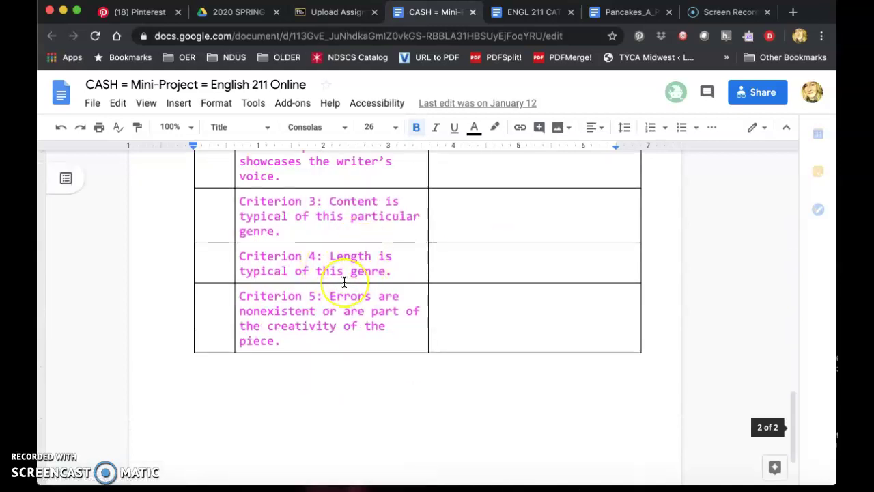
{"action": "scroll", "coordinate": [344, 280], "scroll_direction": "up", "scroll_amount": 5}
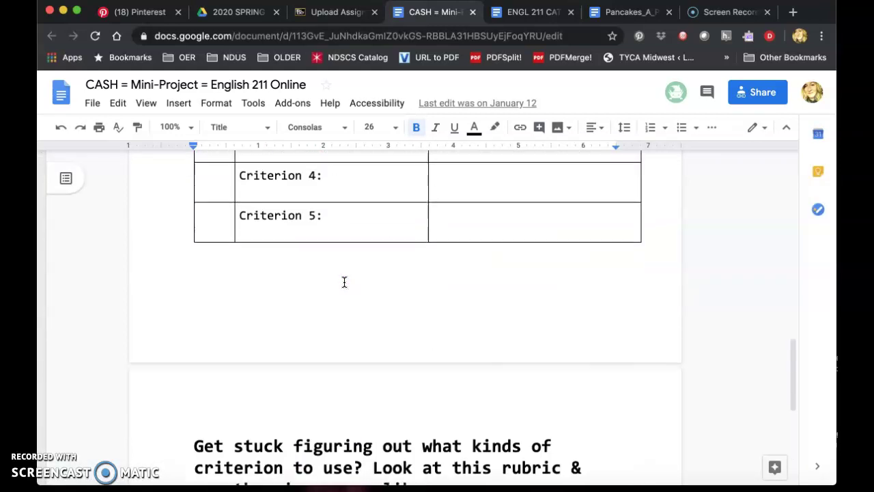
{"action": "scroll", "coordinate": [344, 281], "scroll_direction": "up", "scroll_amount": 5}
{"action": "scroll", "coordinate": [344, 281], "scroll_direction": "up", "scroll_amount": 3}
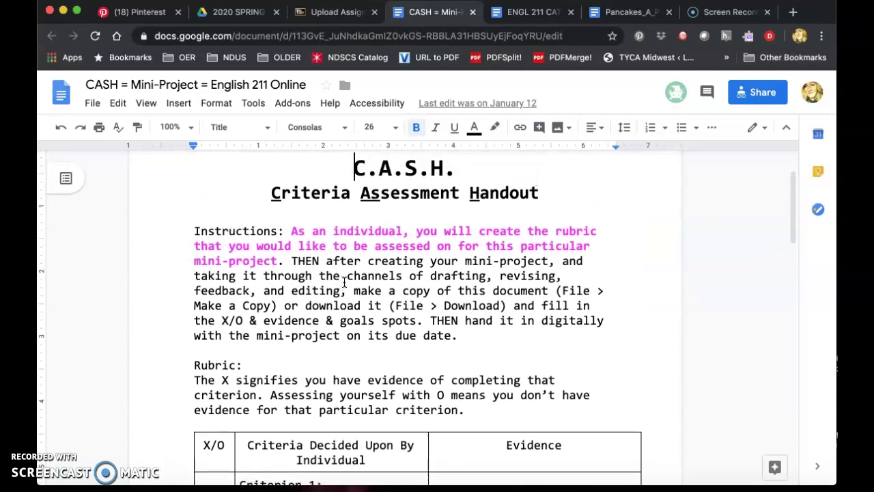
{"action": "left_click", "coordinate": [336, 12]}
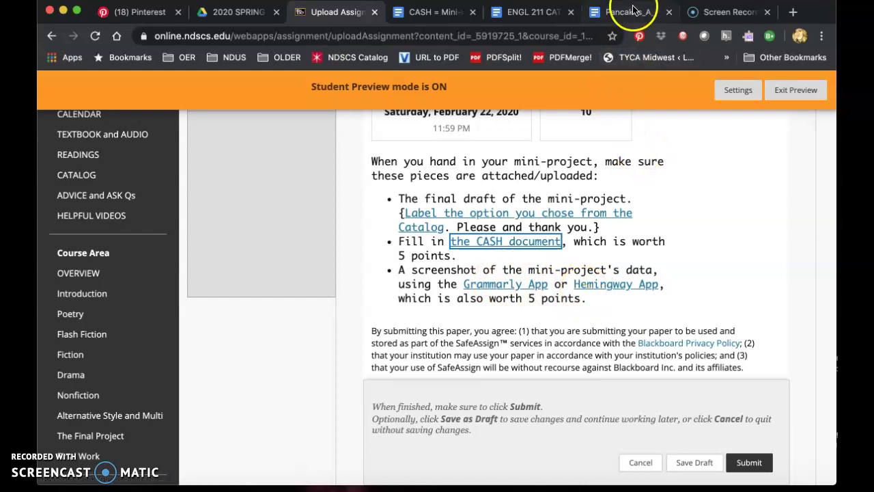
Step: Close the "Pancakes" play, the mini-project catalog and the CASH document
{"action": "left_click", "coordinate": [634, 11]}
{"action": "left_click", "coordinate": [669, 12]}
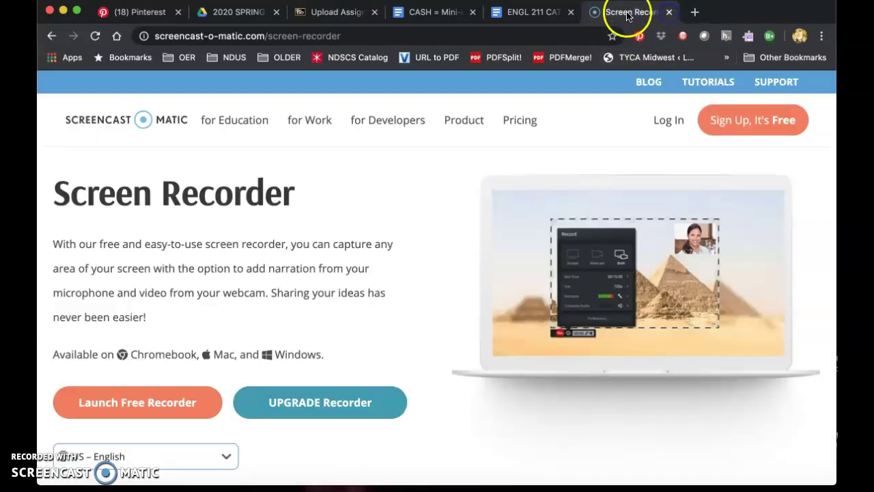
{"action": "left_click", "coordinate": [571, 12]}
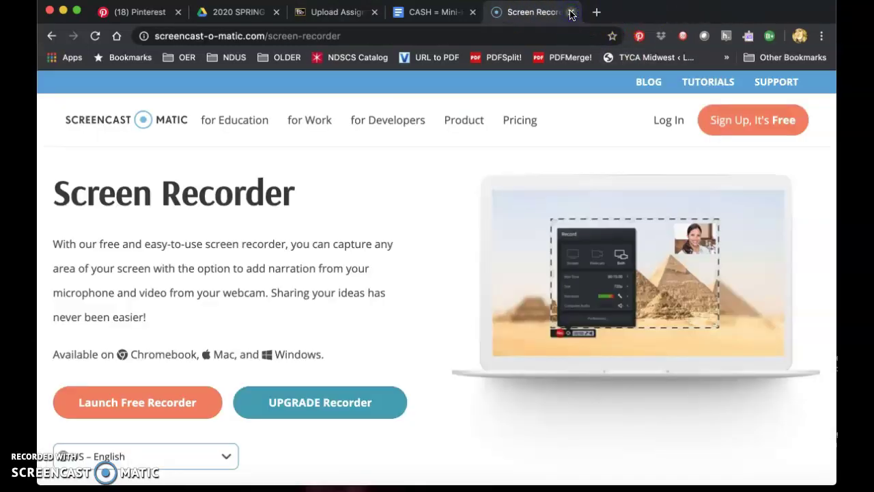
{"action": "left_click", "coordinate": [473, 12]}
Step: Open hemingwayapp.com in a new browser tab
{"action": "left_click", "coordinate": [499, 13]}
{"action": "type", "text": "h"}
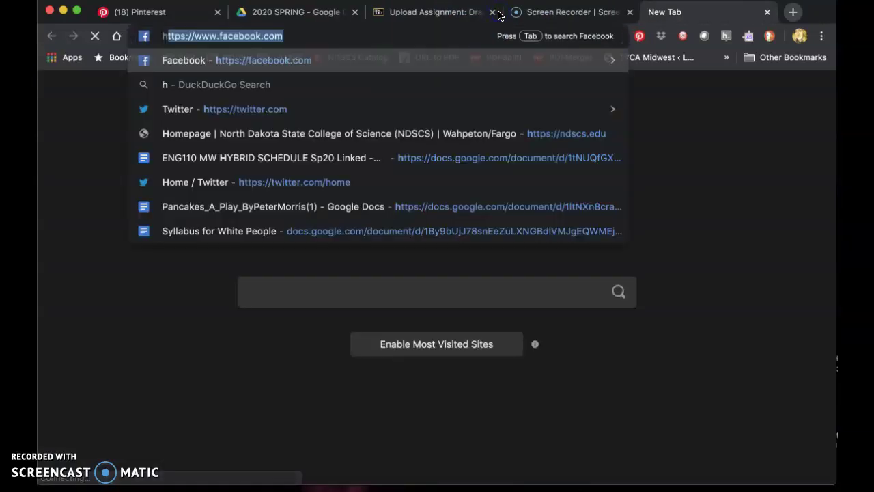
{"action": "type", "text": "emingwayapp.co"}
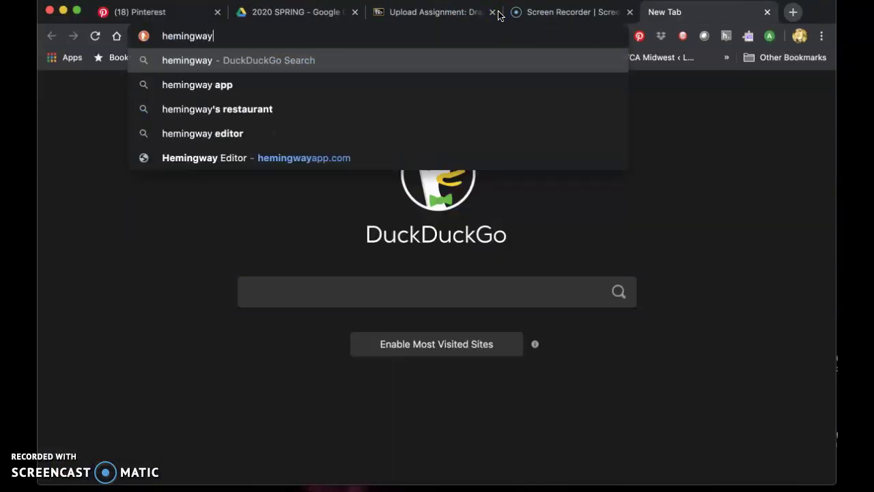
{"action": "type", "text": "m"}
{"action": "key", "text": "Return"}
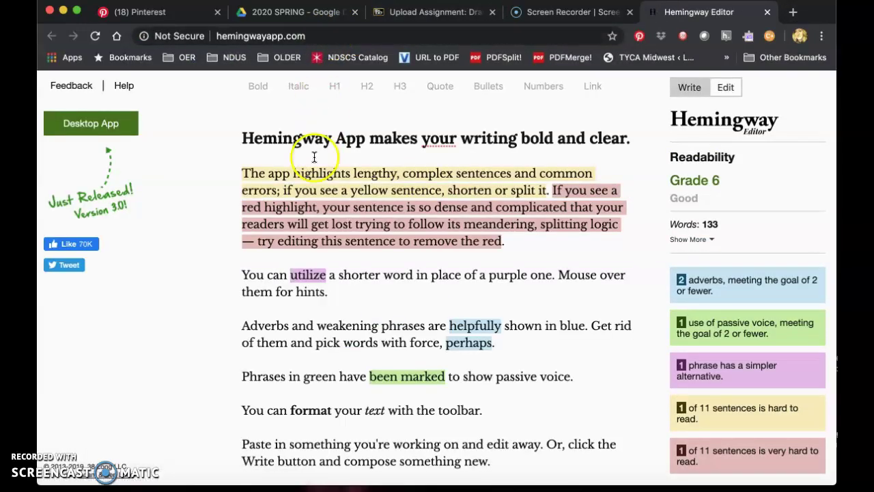
Step: Delete the sample body text and heading from the Hemingway editor, and return to the Drama Mini-Project assignment page
{"action": "left_click_drag", "start_coordinate": [242, 172], "coordinate": [500, 373]}
{"action": "key", "text": "BackSpace"}
{"action": "left_click_drag", "start_coordinate": [500, 254], "coordinate": [237, 174]}
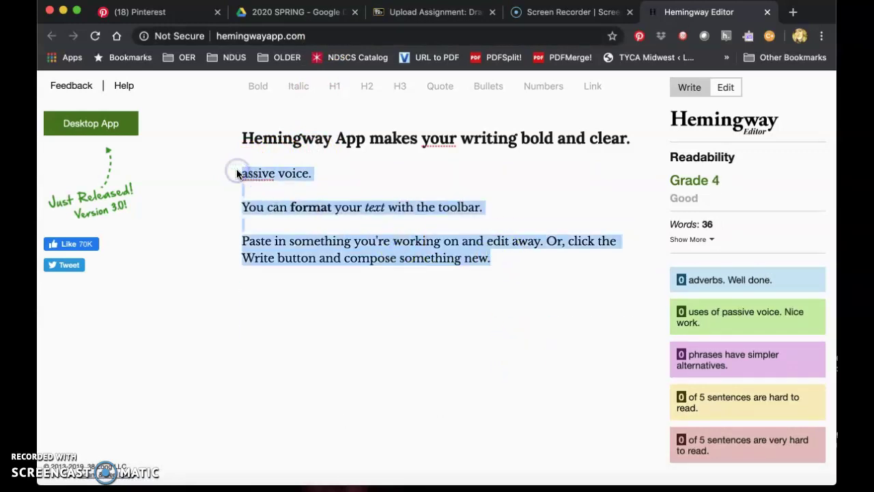
{"action": "key", "text": "BackSpace"}
{"action": "left_click_drag", "start_coordinate": [243, 138], "coordinate": [632, 153]}
{"action": "key", "text": "BackSpace"}
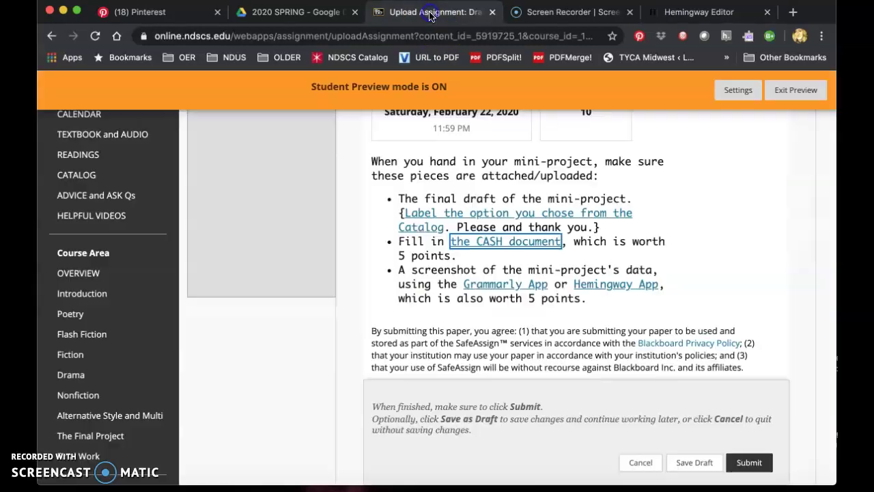
{"action": "left_click", "coordinate": [433, 13]}
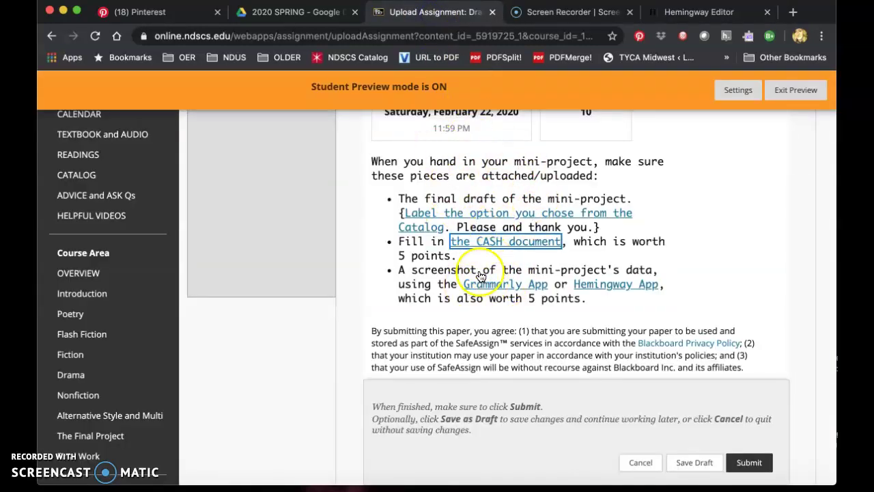